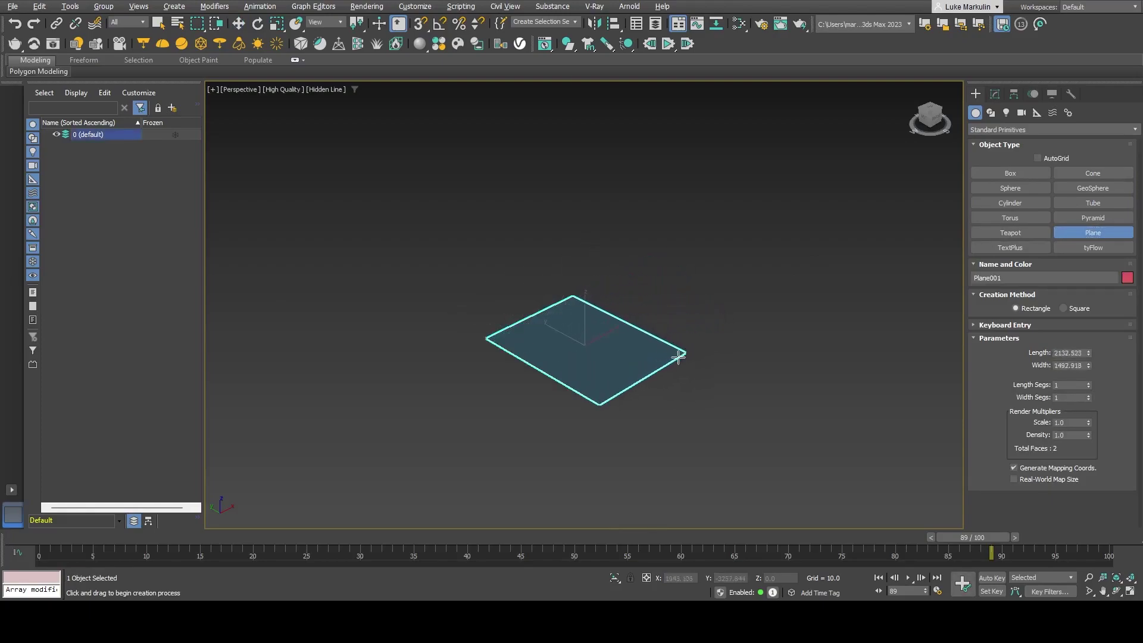
# Finish creating the plane and set its length and width to 1500.
pyautogui.scroll(6, 536, 339)
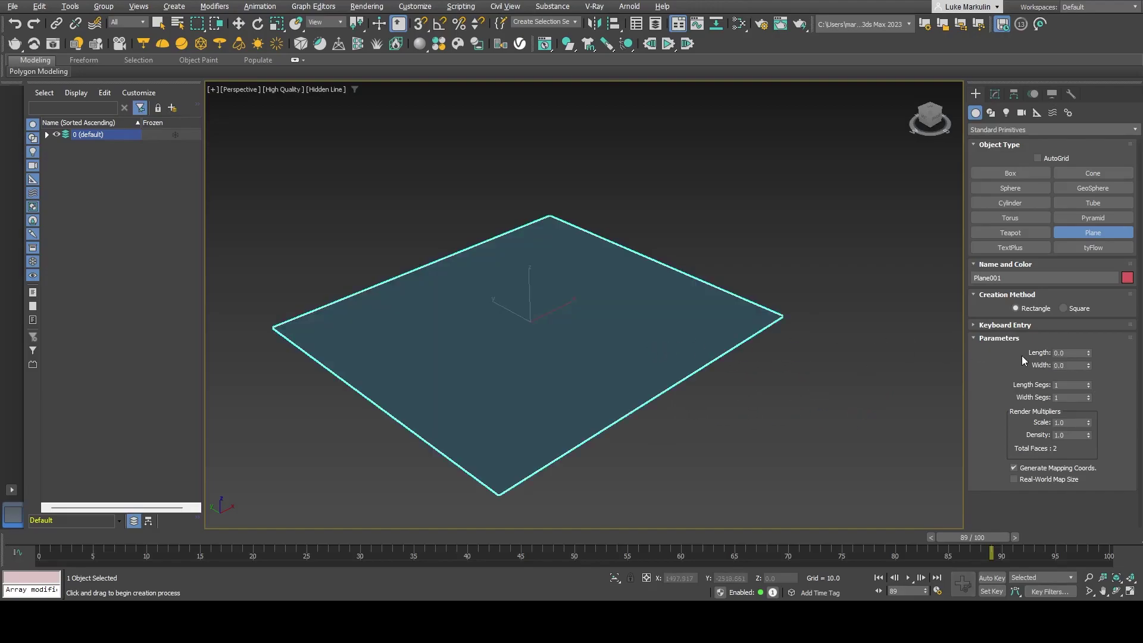
pyautogui.press('w')
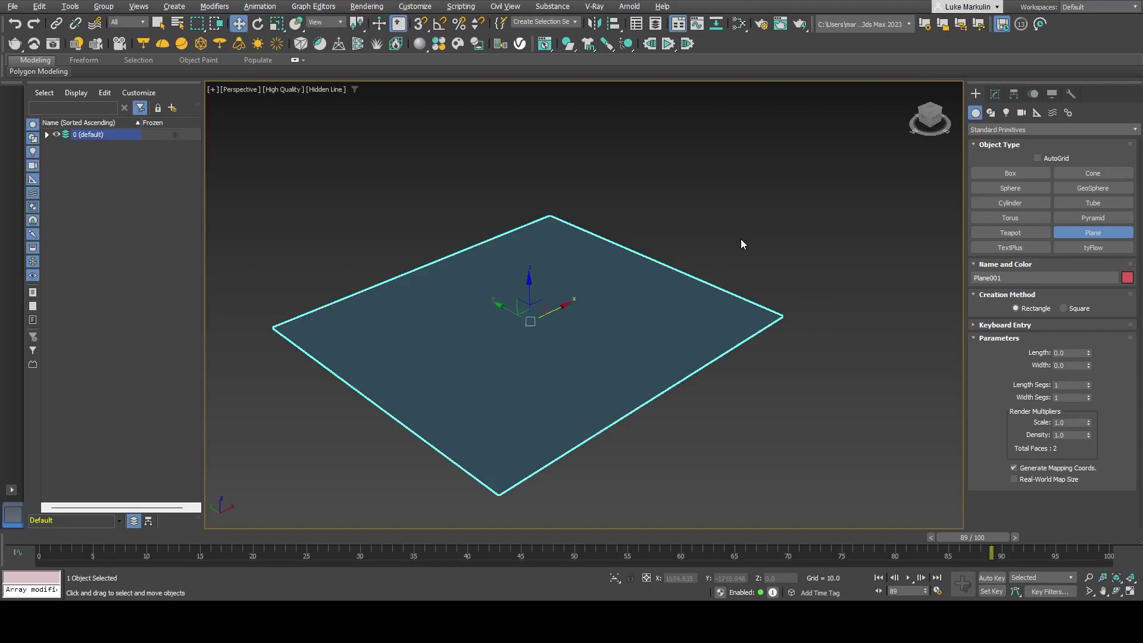
pyautogui.click(744, 430)
pyautogui.click(656, 380)
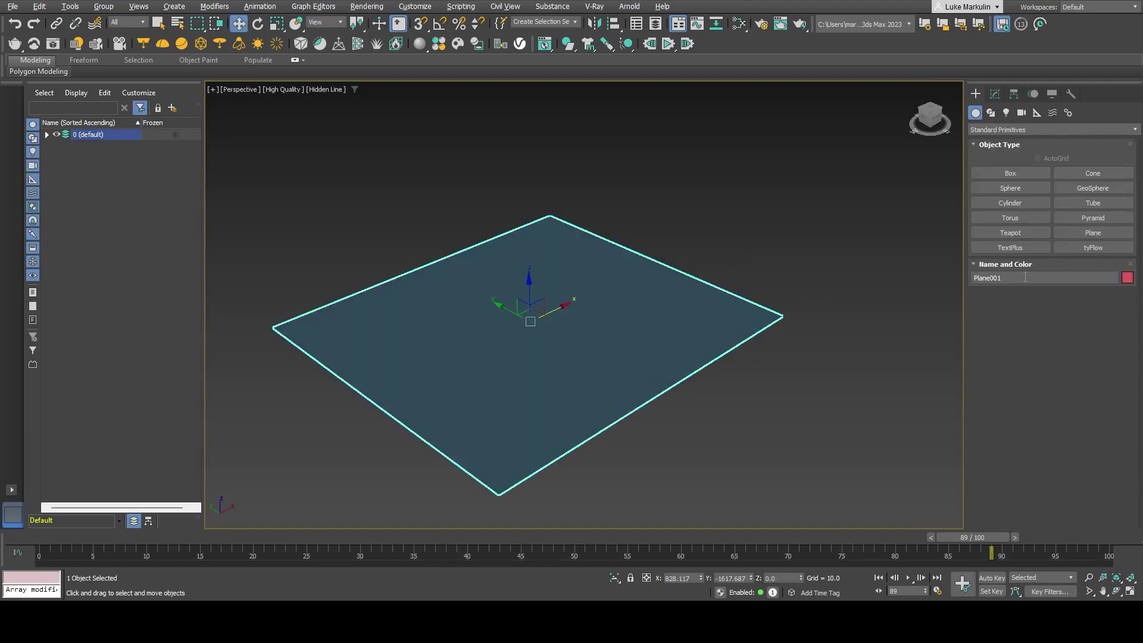
pyautogui.click(995, 95)
pyautogui.click(1081, 267)
pyautogui.write('1500')
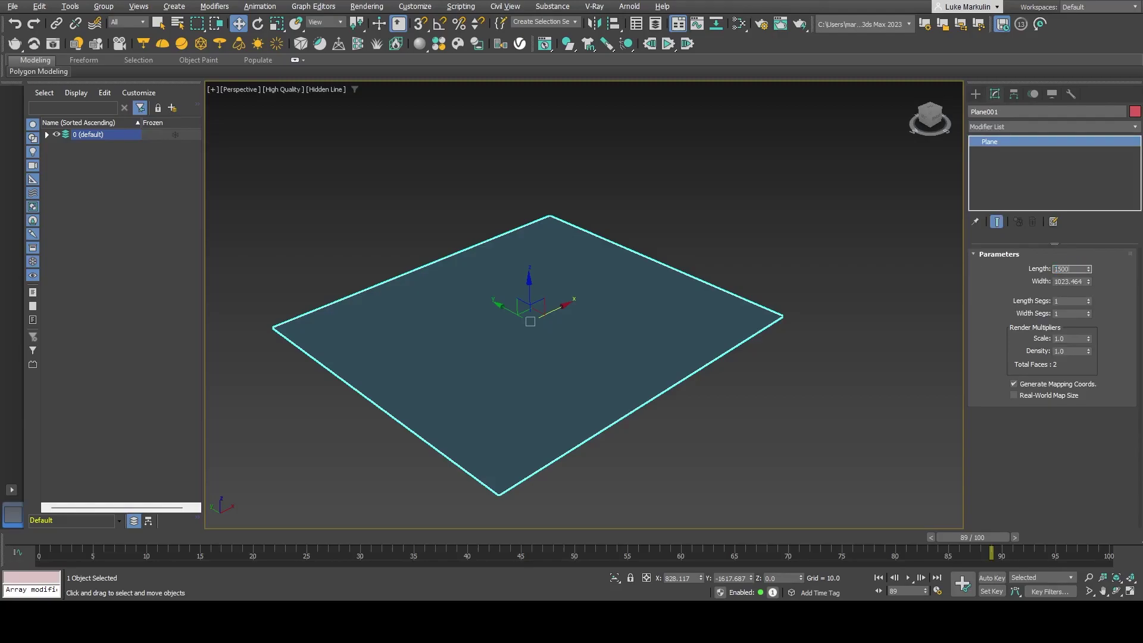
pyautogui.press('Return')
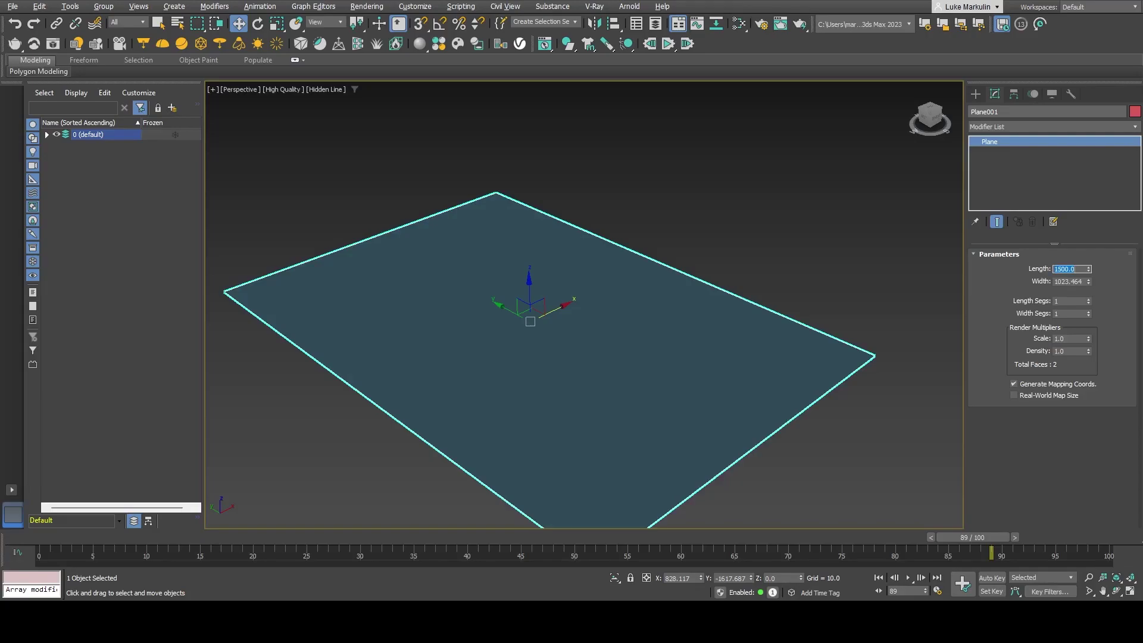
pyautogui.press('Tab')
pyautogui.write('15')
pyautogui.press('Return')
pyautogui.scroll(-2, 598, 287)
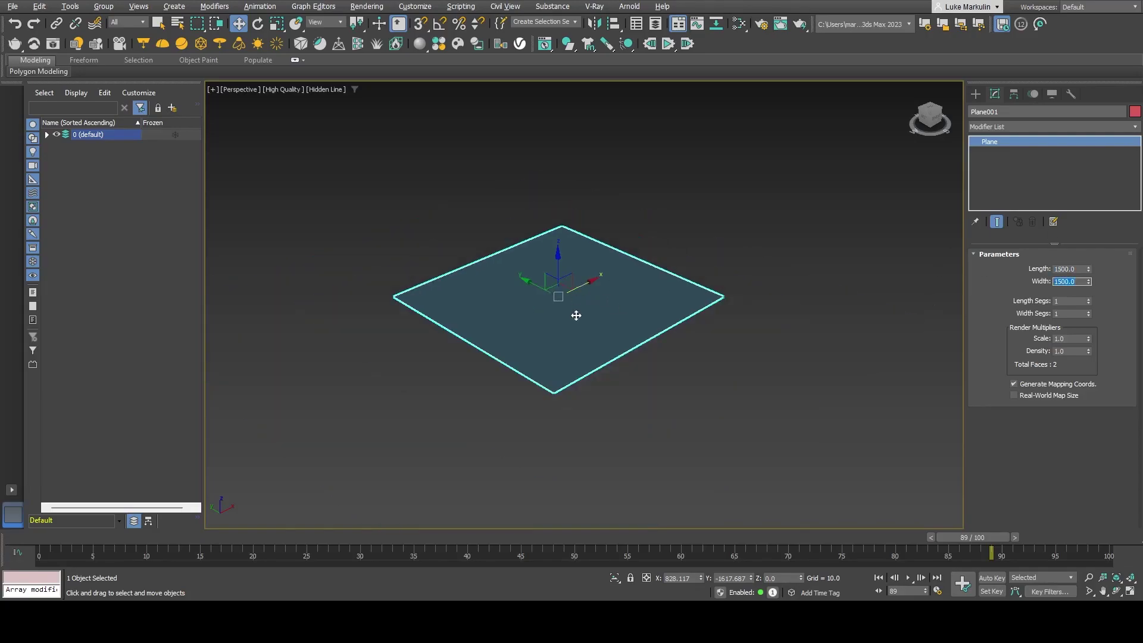
# Set the plane's length segments and width segments to 100 each.
pyautogui.click(645, 337)
pyautogui.scroll(1, 605, 316)
pyautogui.click(605, 316)
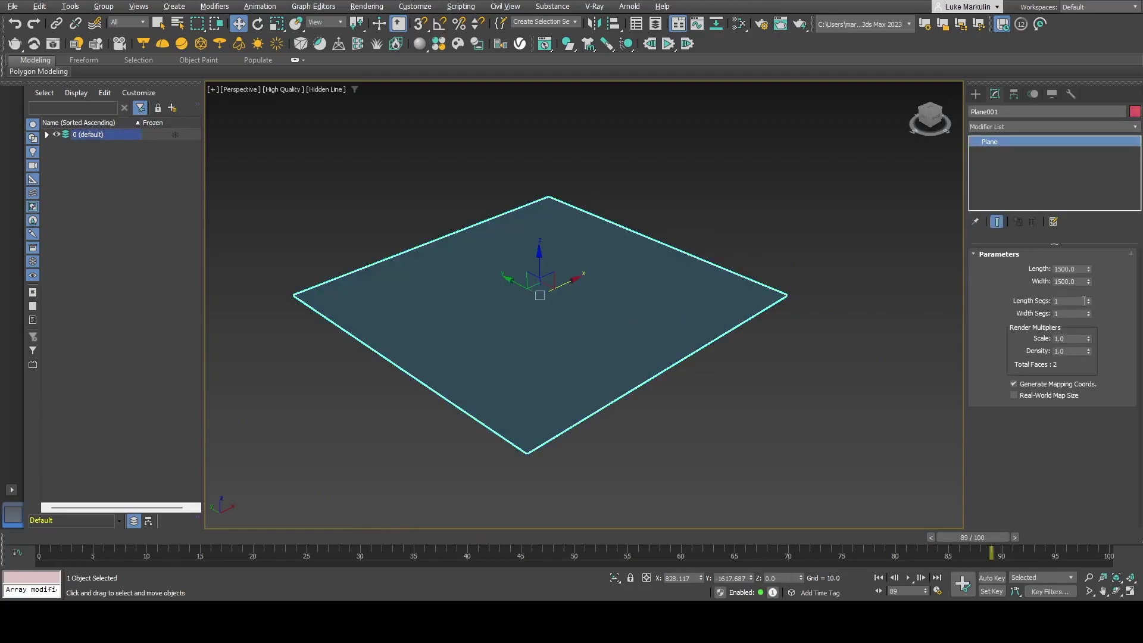
pyautogui.doubleClick(1068, 301)
pyautogui.press('Return')
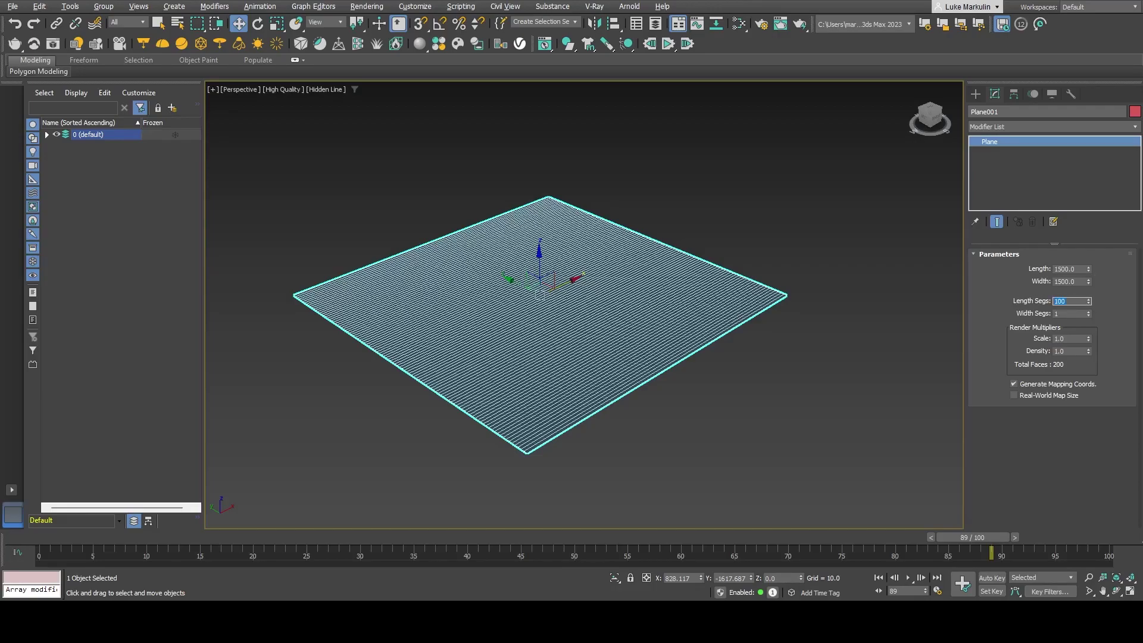
pyautogui.doubleClick(1069, 314)
pyautogui.write('100')
pyautogui.press('Return')
# Examine the density of the plane's segment grid from near and far, both selected and deselected.
pyautogui.click(820, 384)
pyautogui.scroll(2, 529, 334)
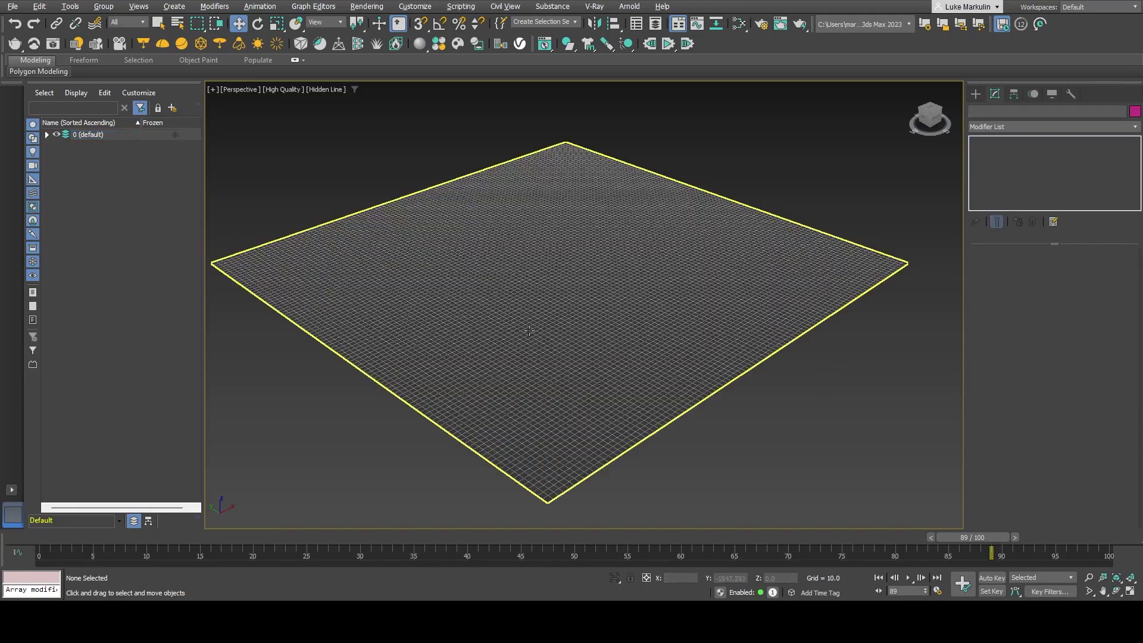
pyautogui.scroll(-4, 544, 335)
pyautogui.scroll(4, 539, 324)
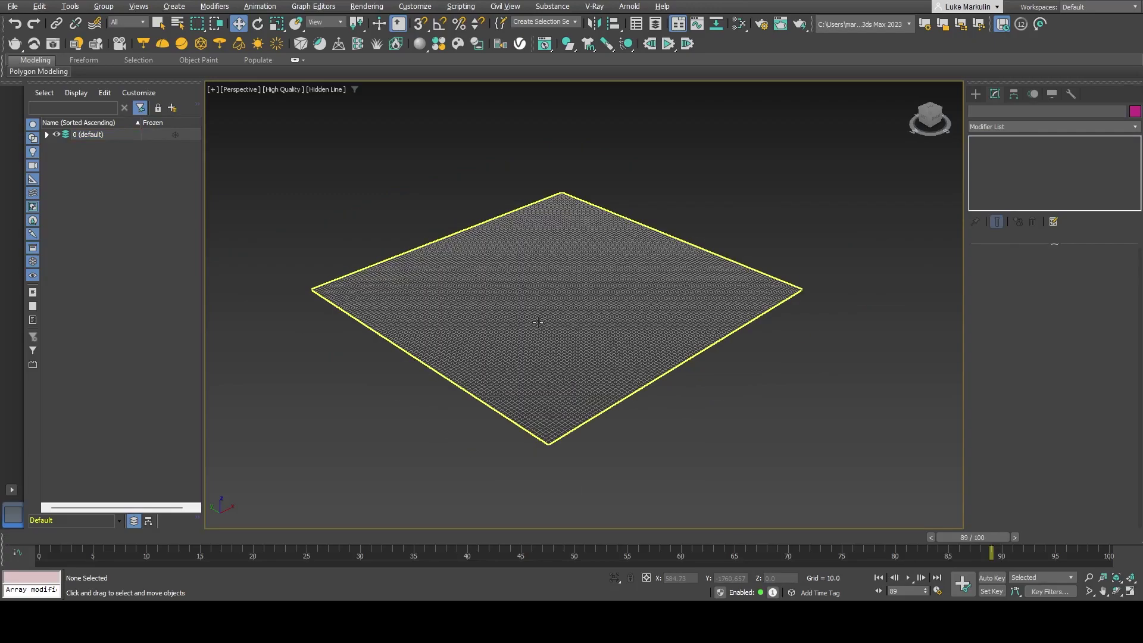
pyautogui.click(673, 333)
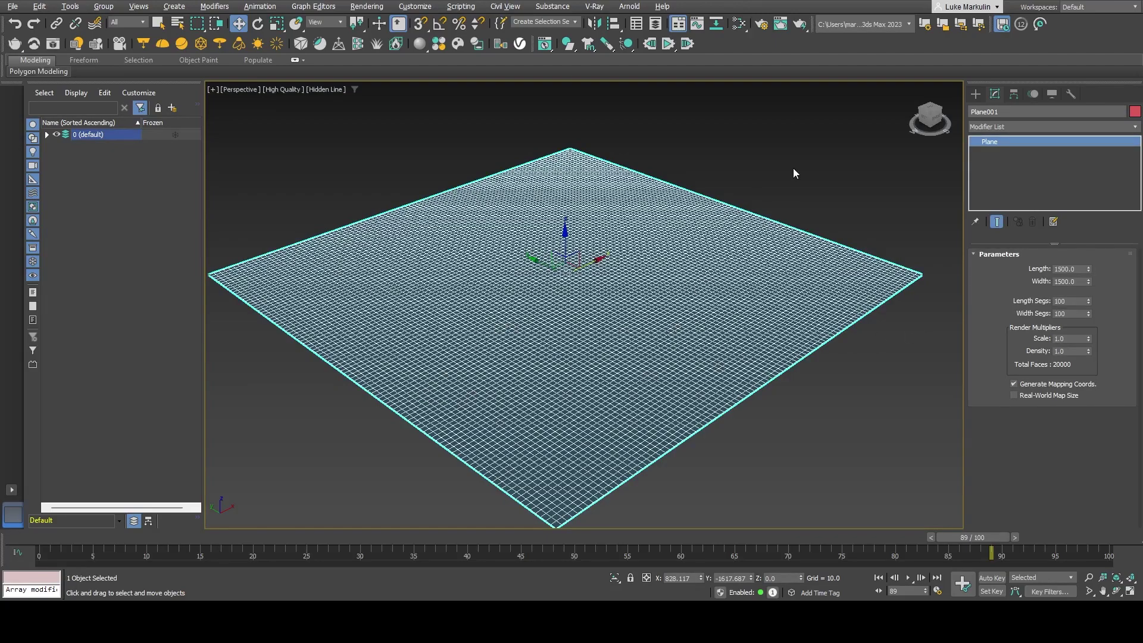
pyautogui.press('z')
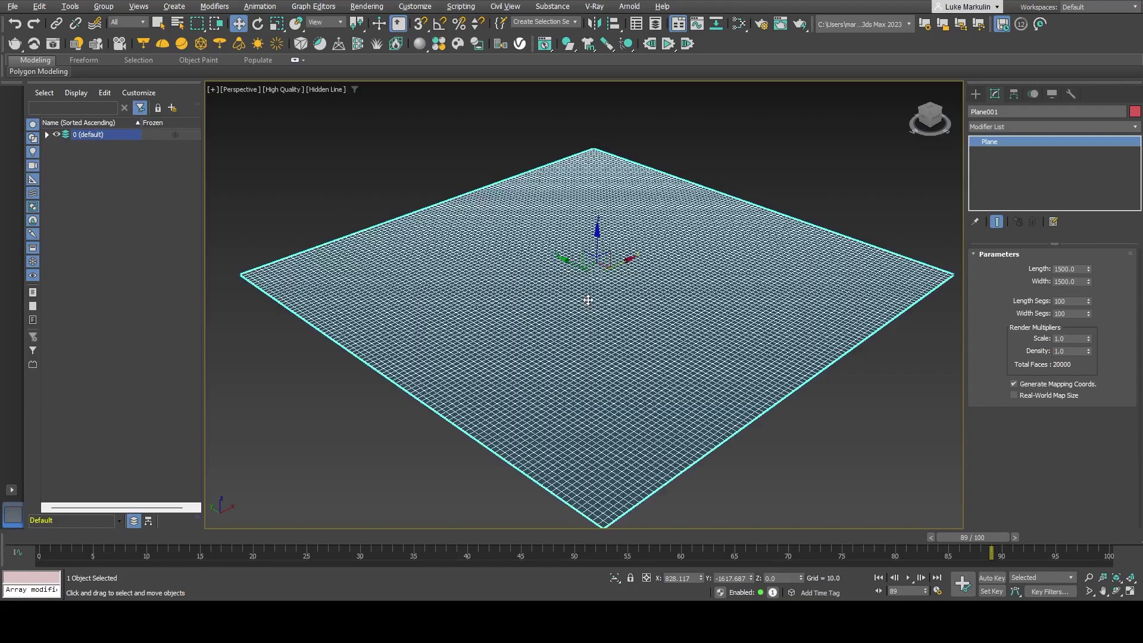
pyautogui.scroll(-3, 588, 300)
pyautogui.scroll(3, 650, 286)
pyautogui.scroll(-3, 650, 286)
pyautogui.scroll(3, 621, 331)
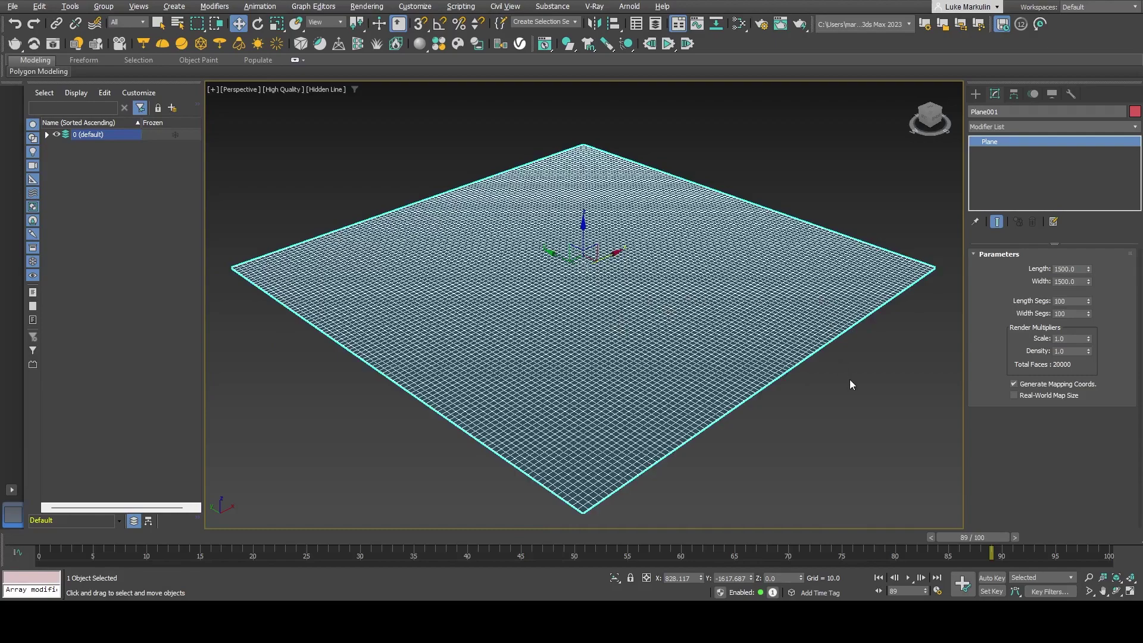
pyautogui.click(831, 415)
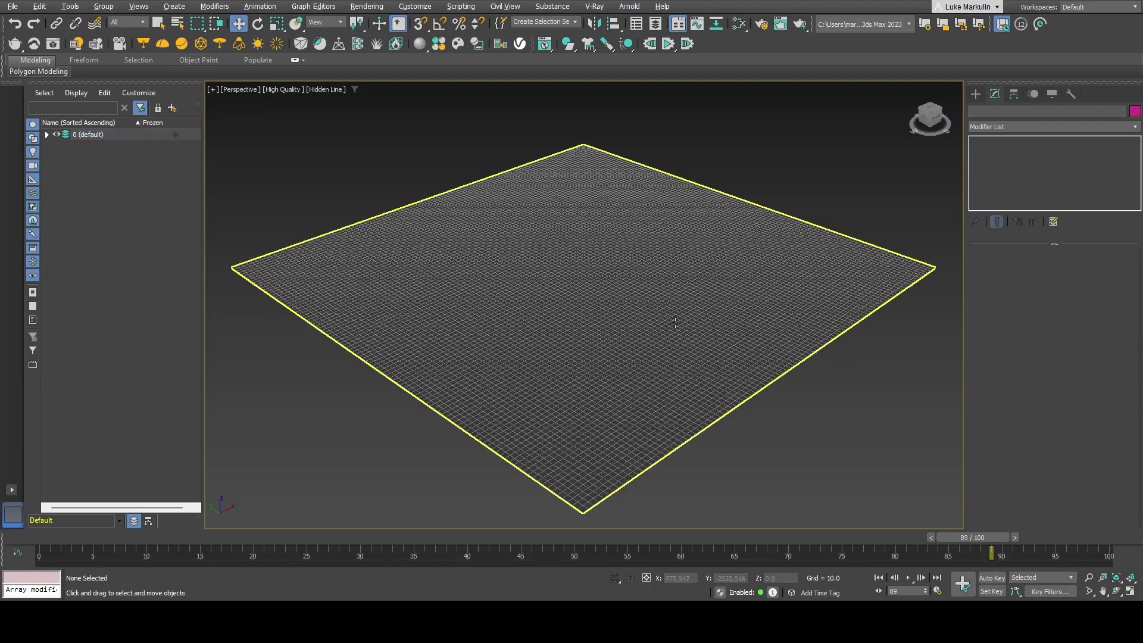
# Apply a Noise modifier to the subdivided plane.
pyautogui.click(676, 322)
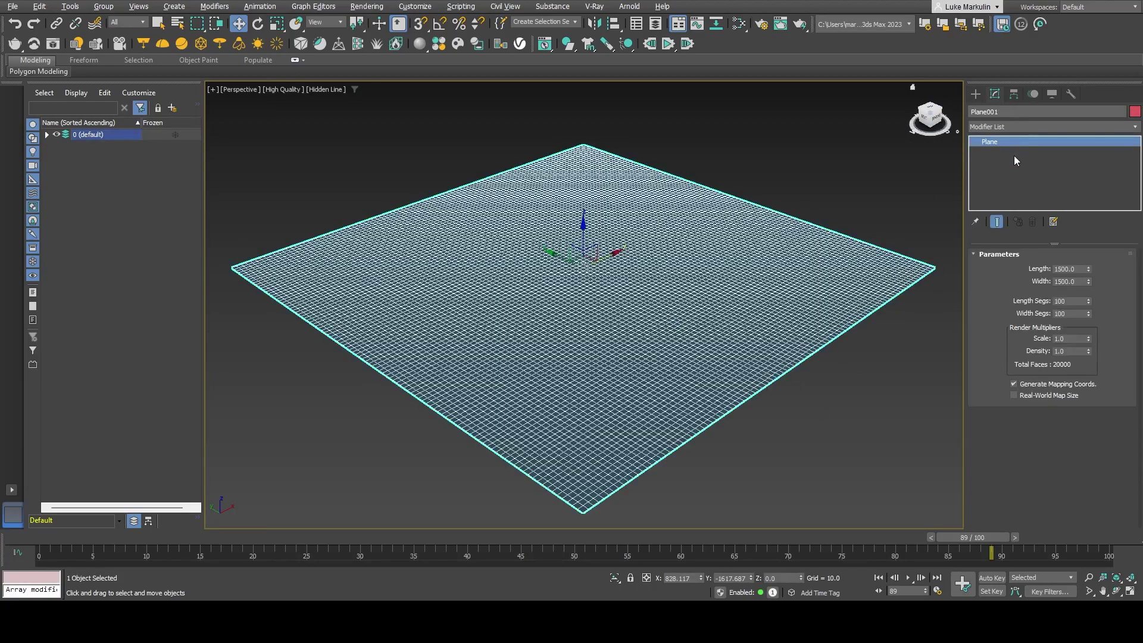
pyautogui.click(1041, 126)
pyautogui.write('Noise')
pyautogui.press('Return')
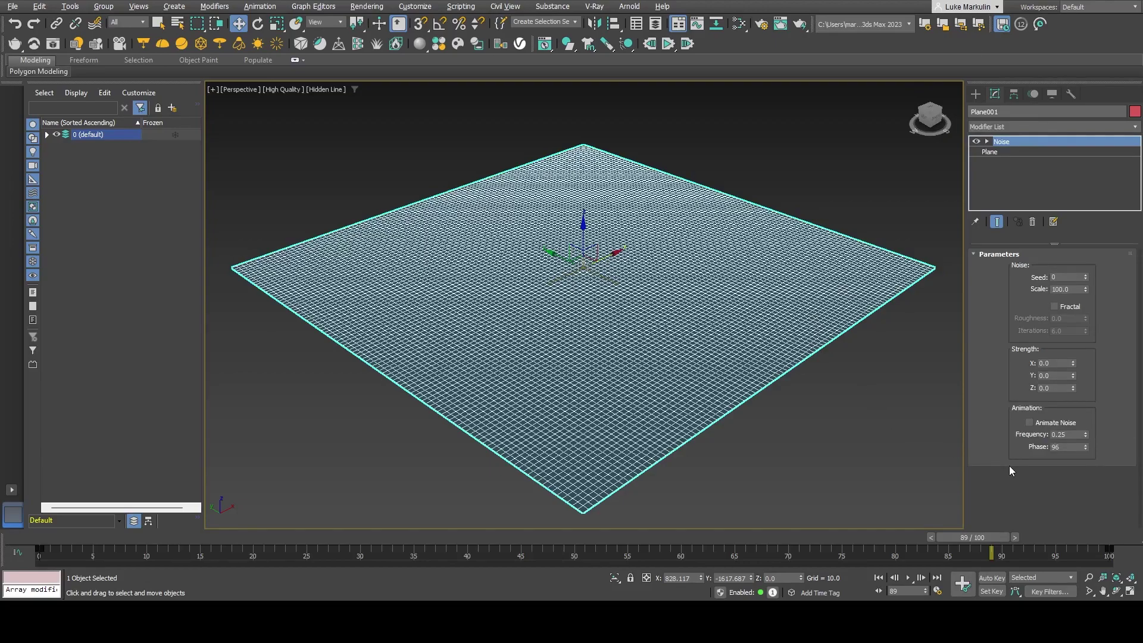
# Set the Noise modifier's Z strength to 100.
pyautogui.click(871, 430)
pyautogui.click(747, 370)
pyautogui.scroll(3, 558, 213)
pyautogui.scroll(-1, 618, 275)
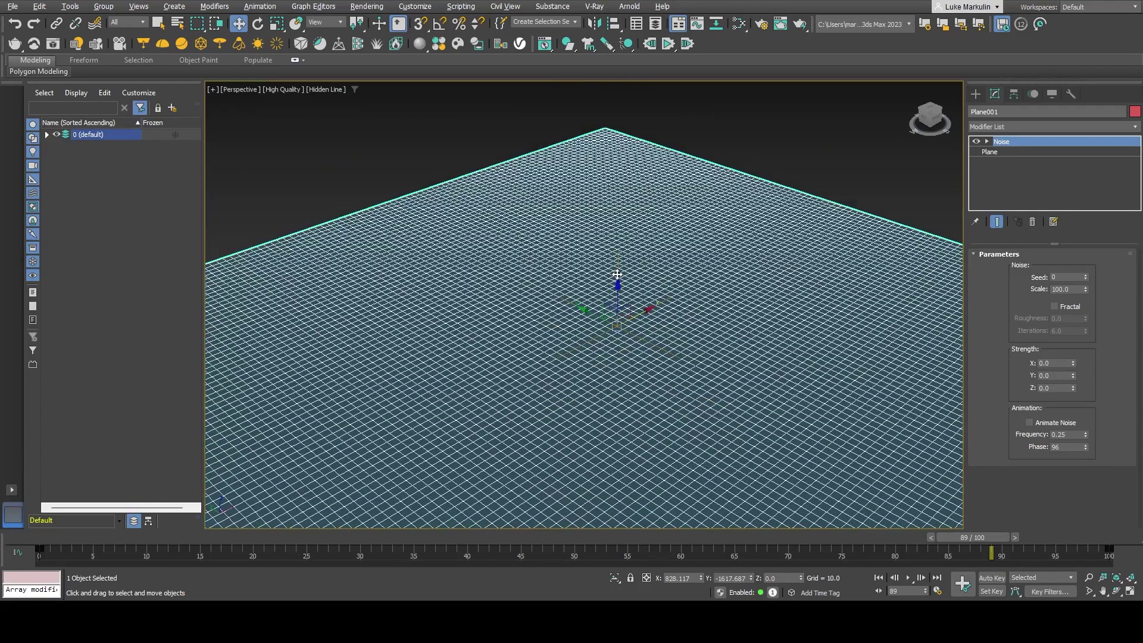
pyautogui.scroll(-2, 617, 275)
pyautogui.doubleClick(1057, 389)
pyautogui.scroll(-2, 709, 313)
pyautogui.scroll(2, 704, 308)
pyautogui.scroll(-2, 709, 320)
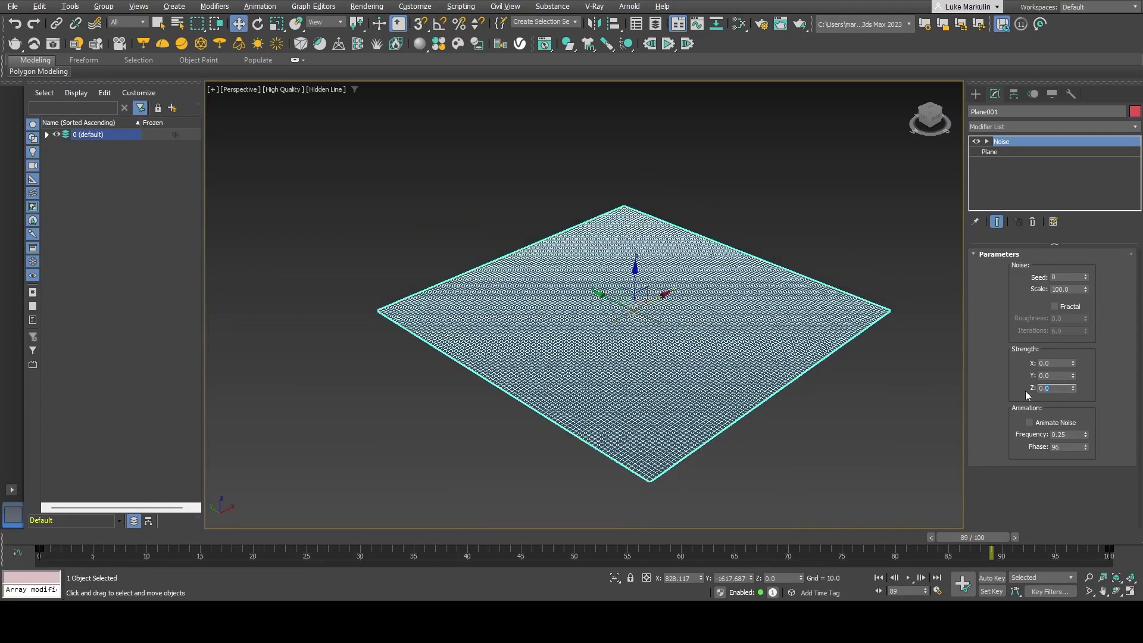
pyautogui.moveTo(1072, 389); pyautogui.dragTo(1047, 234)
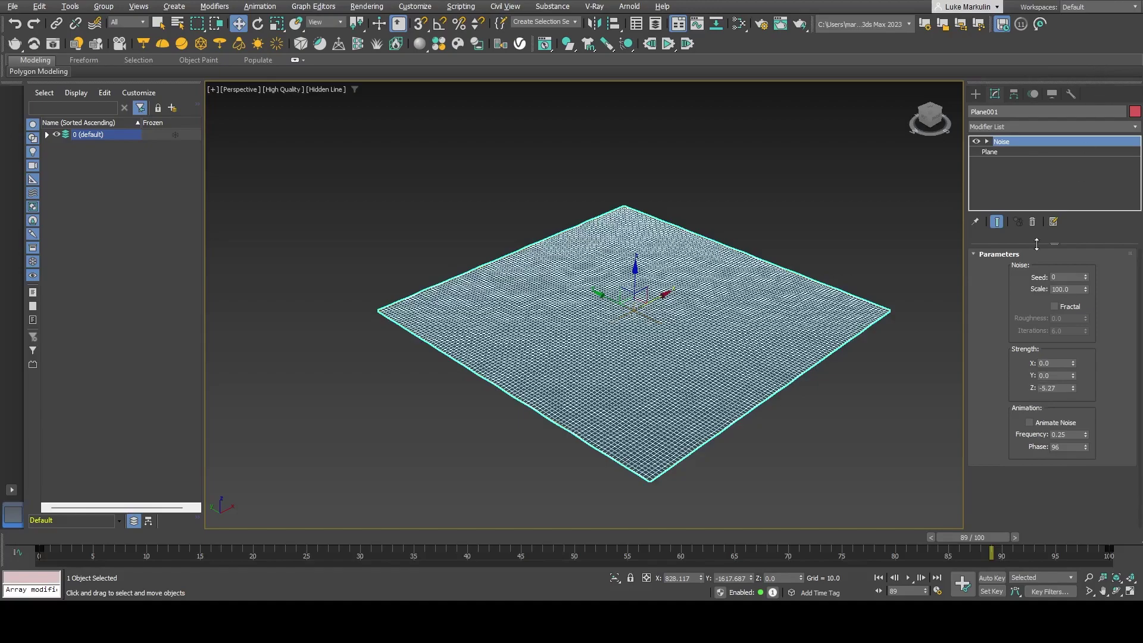
pyautogui.moveTo(1057, 389); pyautogui.dragTo(1017, 394)
pyautogui.write('100')
pyautogui.press('Return')
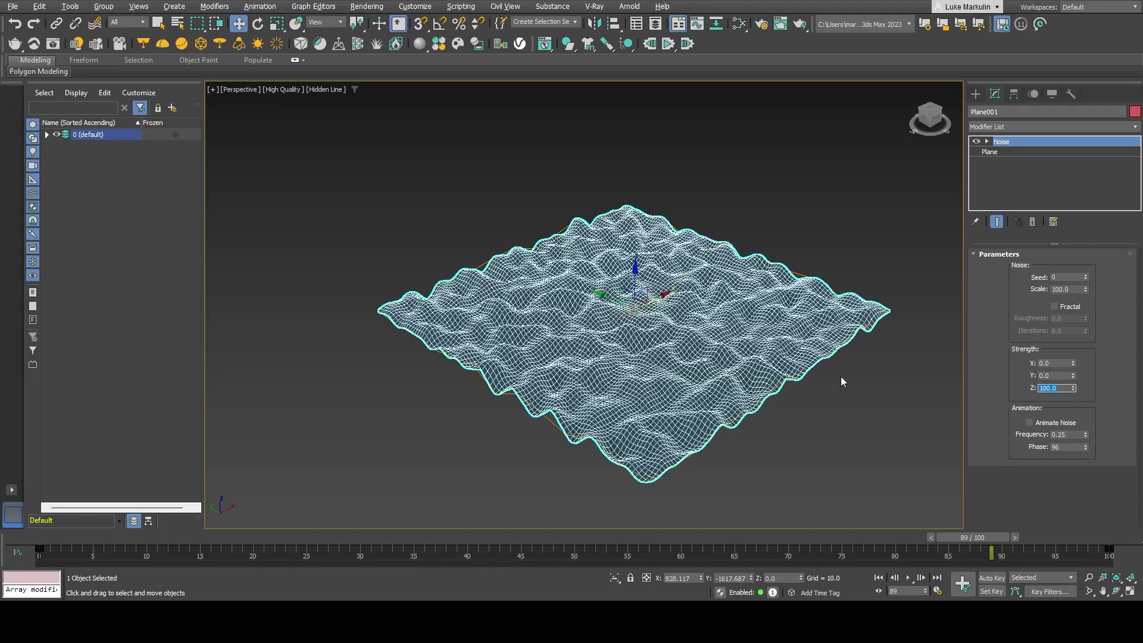
# Test the noise with and without the Fractal option, trying Z strengths of 205 and 133.25.
pyautogui.keyDown('alt'); pyautogui.moveTo(840, 372); pyautogui.dragTo(819, 412, button='middle'); pyautogui.keyUp('alt')
pyautogui.click(1050, 488)
pyautogui.click(851, 431)
pyautogui.click(532, 429)
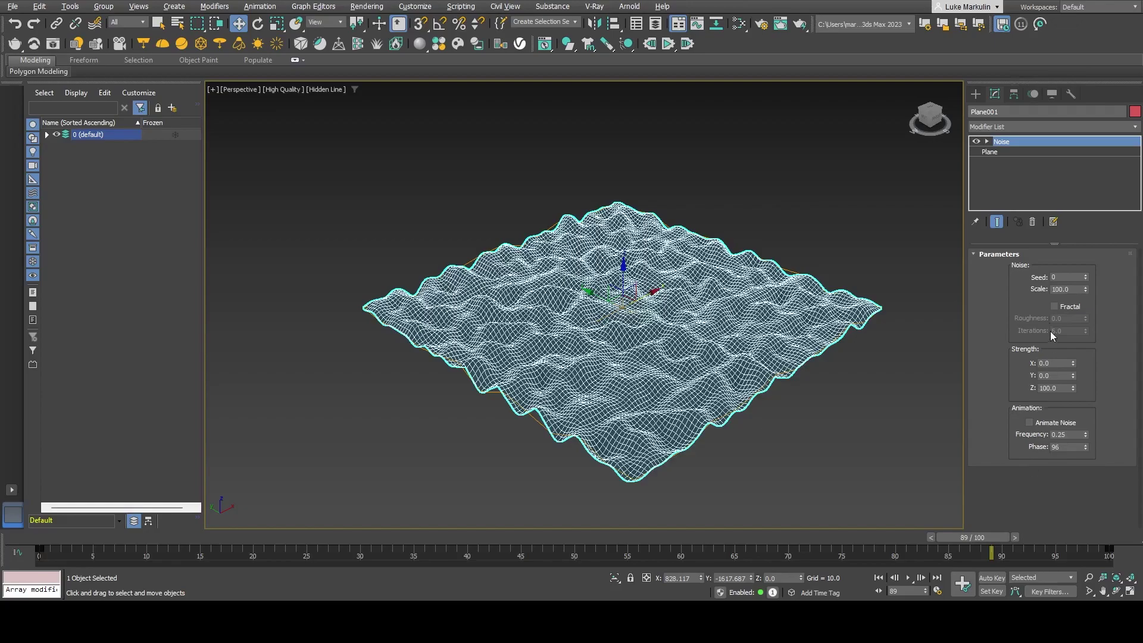
pyautogui.click(1054, 307)
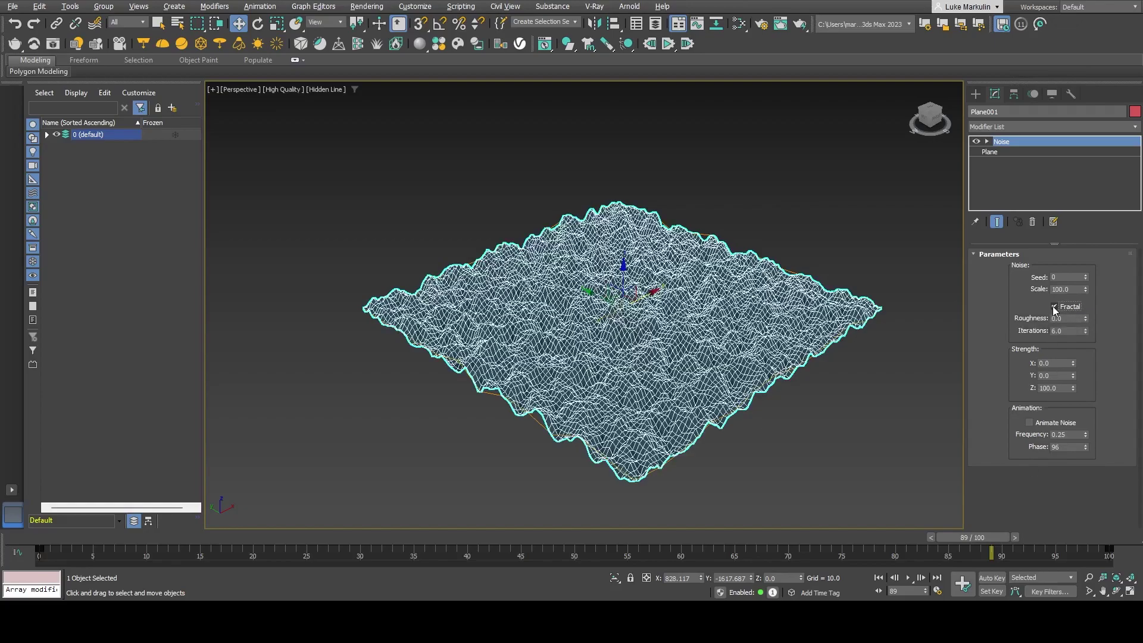
pyautogui.scroll(2, 727, 440)
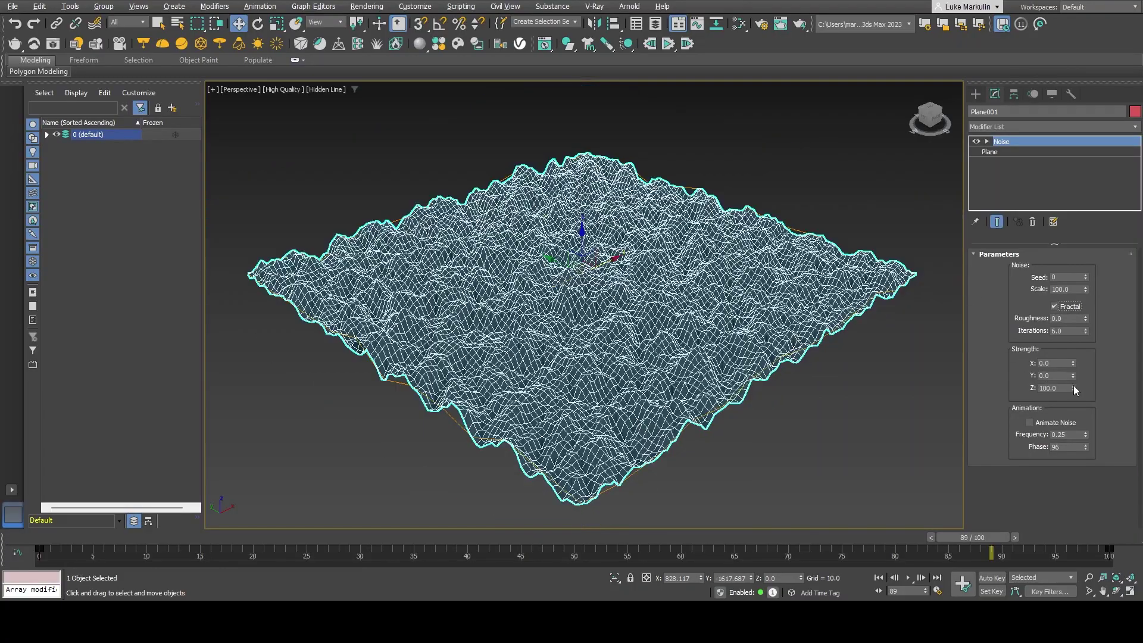
pyautogui.moveTo(1073, 388); pyautogui.dragTo(1058, 326)
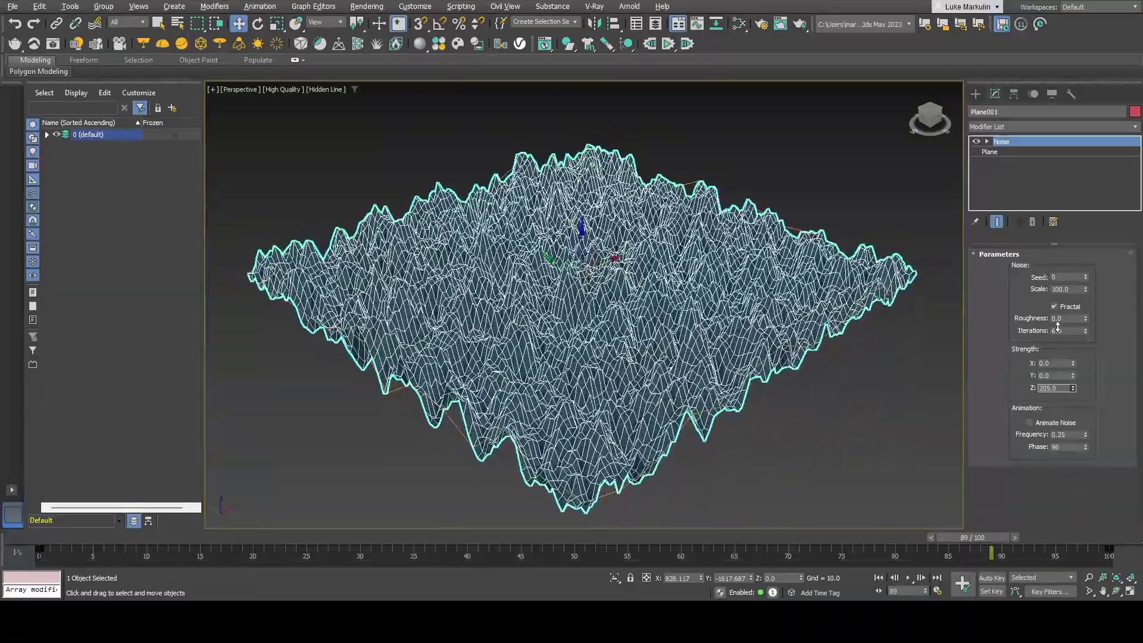
pyautogui.click(1054, 307)
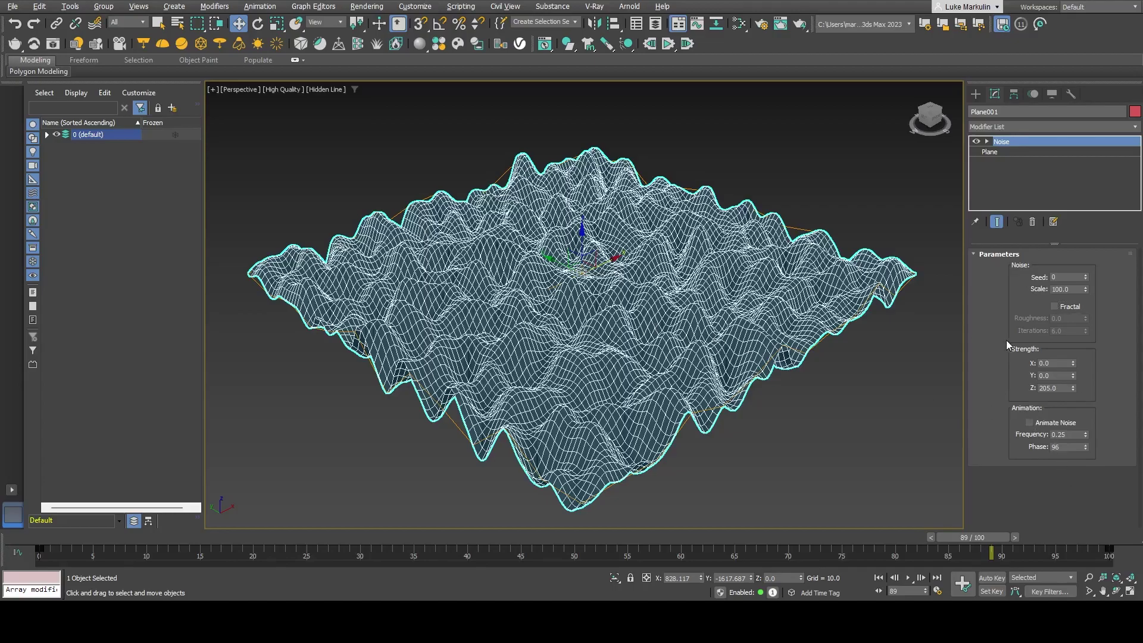
pyautogui.moveTo(1073, 389); pyautogui.dragTo(1077, 408)
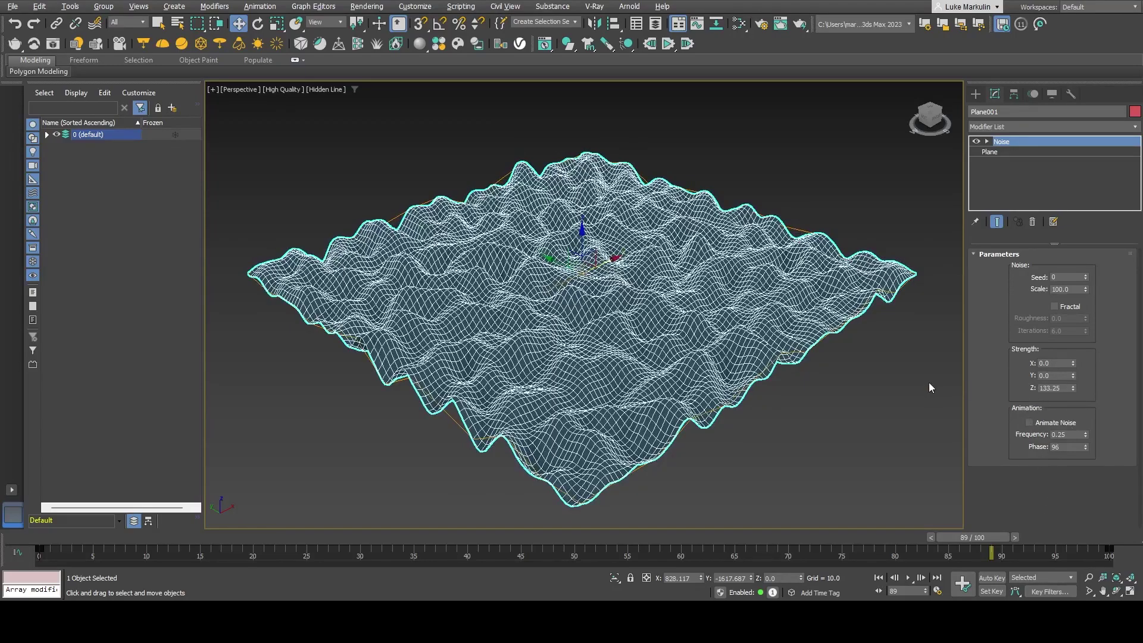
# Enable Animate Noise on the modifier and play the animation.
pyautogui.click(1029, 422)
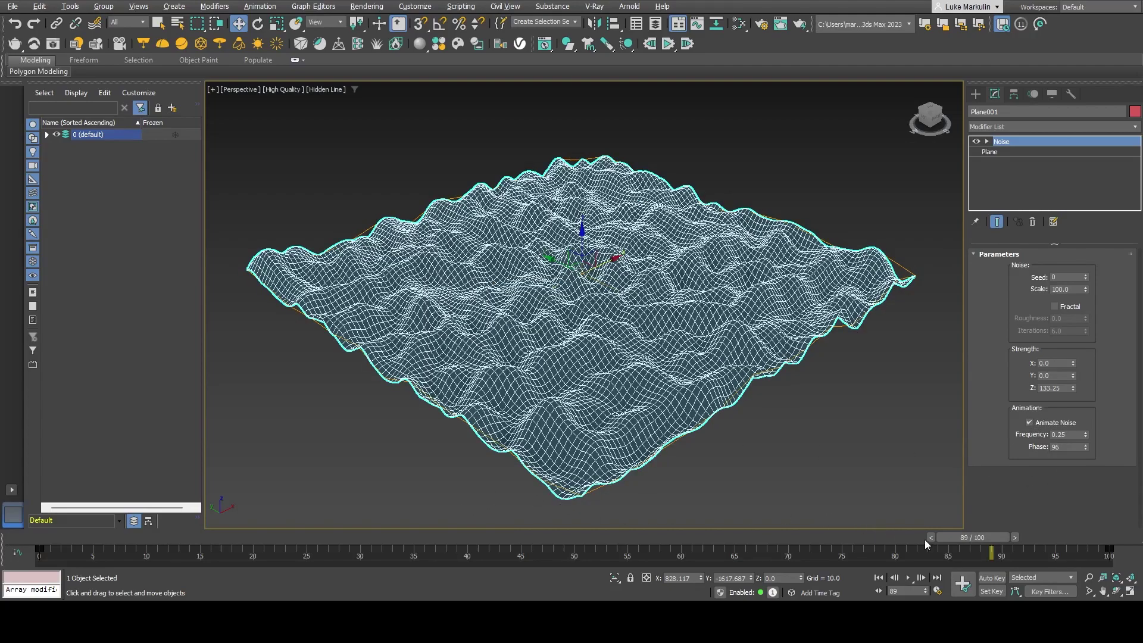
pyautogui.click(908, 581)
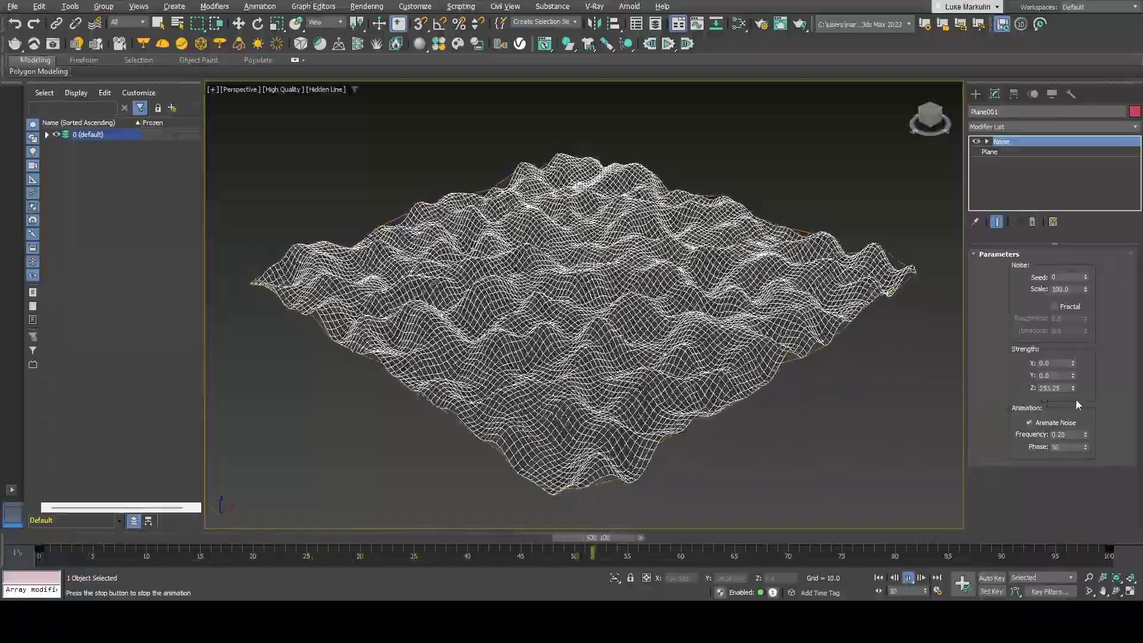
# Adjust the noise Z strength to 45.305 and set the animation frequency to 0.1 during playback.
pyautogui.moveTo(1073, 387); pyautogui.dragTo(1074, 303)
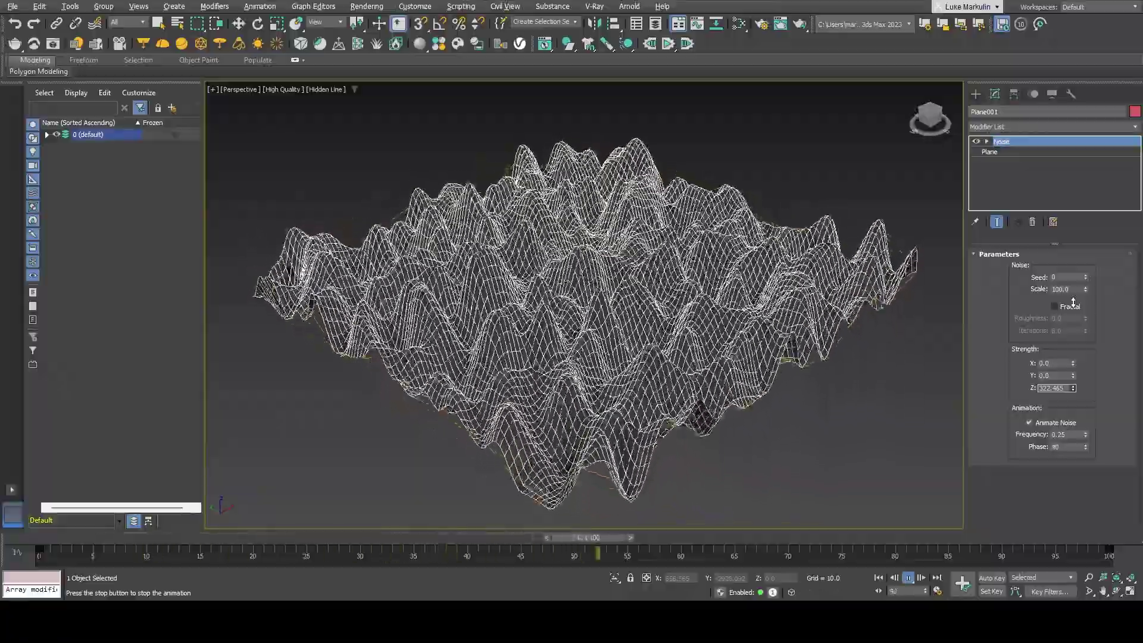
pyautogui.moveTo(1073, 303); pyautogui.dragTo(1066, 427)
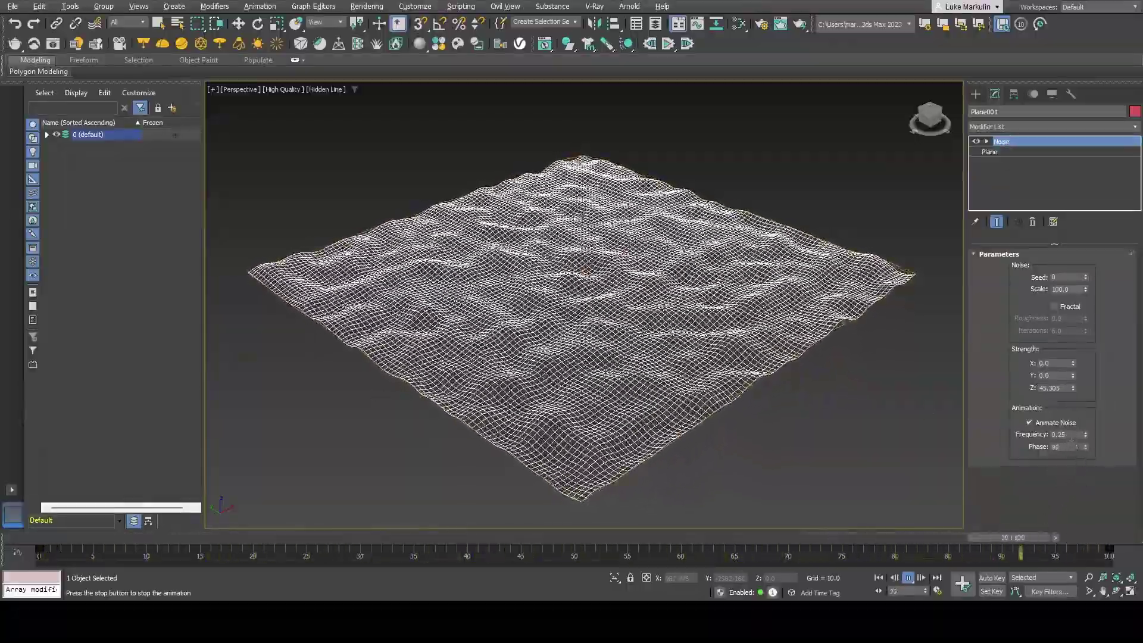
pyautogui.press('Tab')
pyautogui.write('0.1')
pyautogui.press('Return')
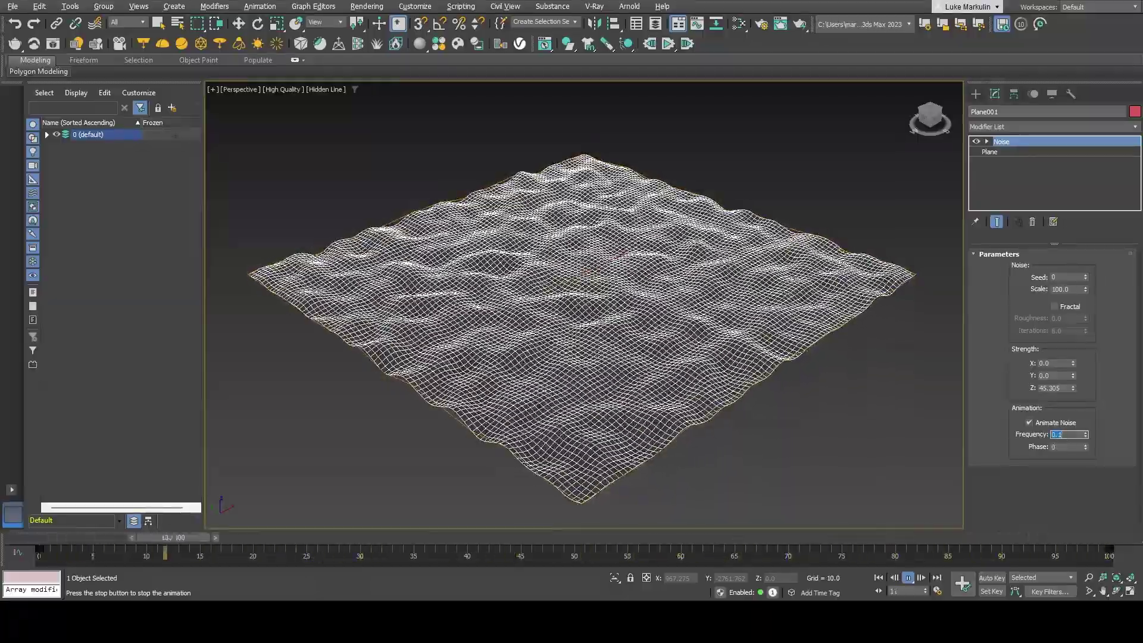